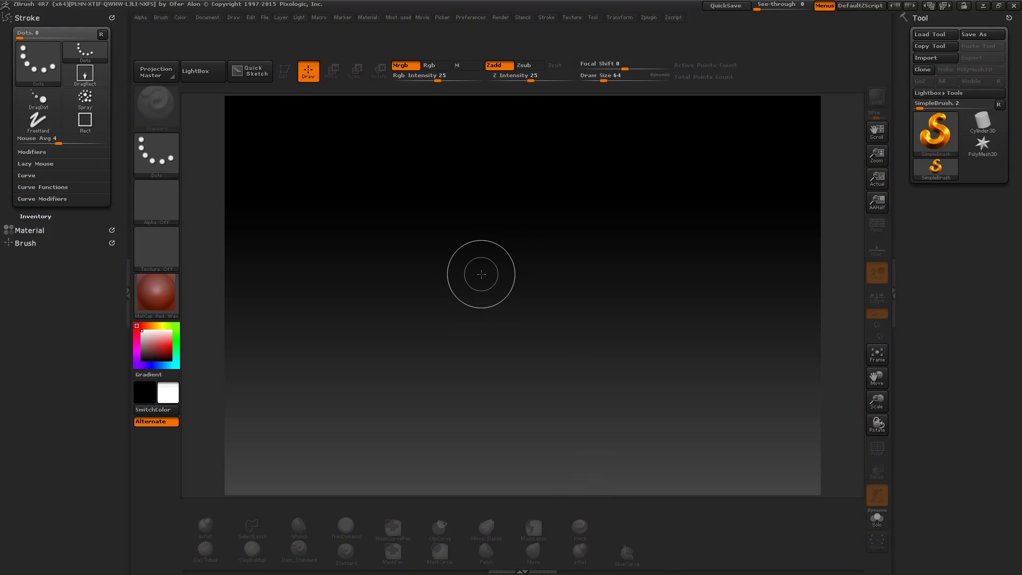
Step: Load the DefaultSphere.ZPR project from LightBox's Project tab and show its Geometry options
key(comma)
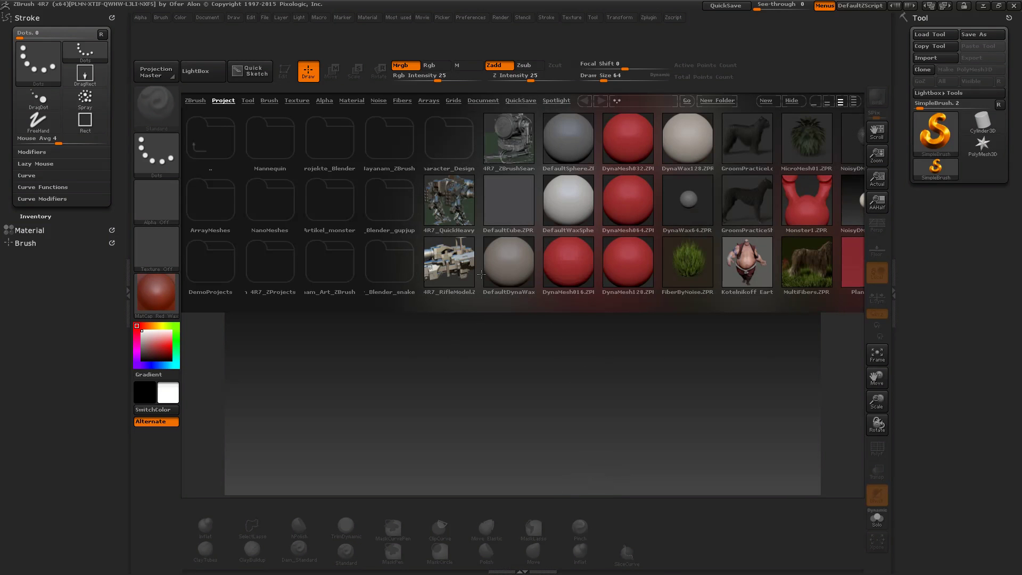
double_click(574, 145)
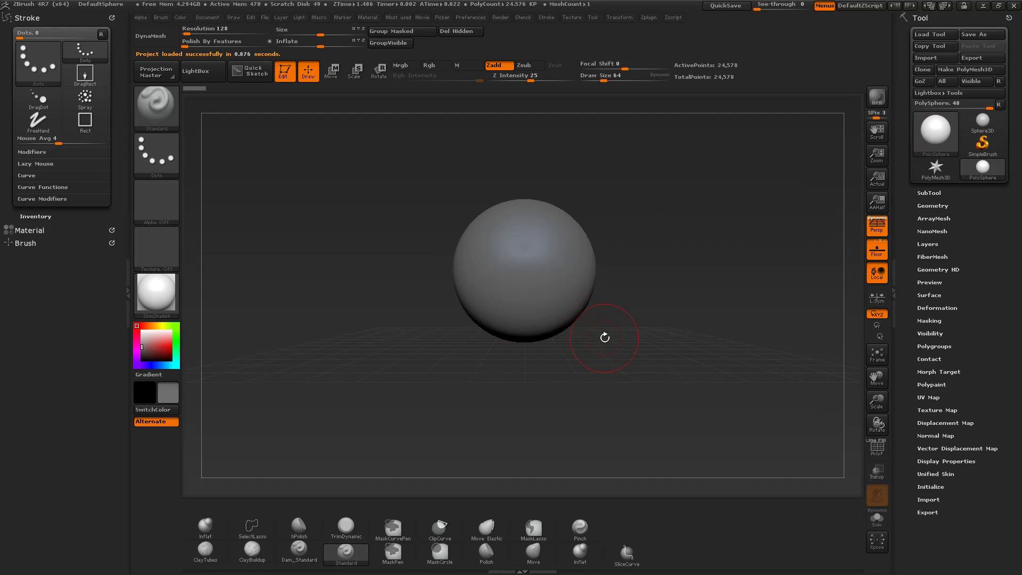
click(932, 205)
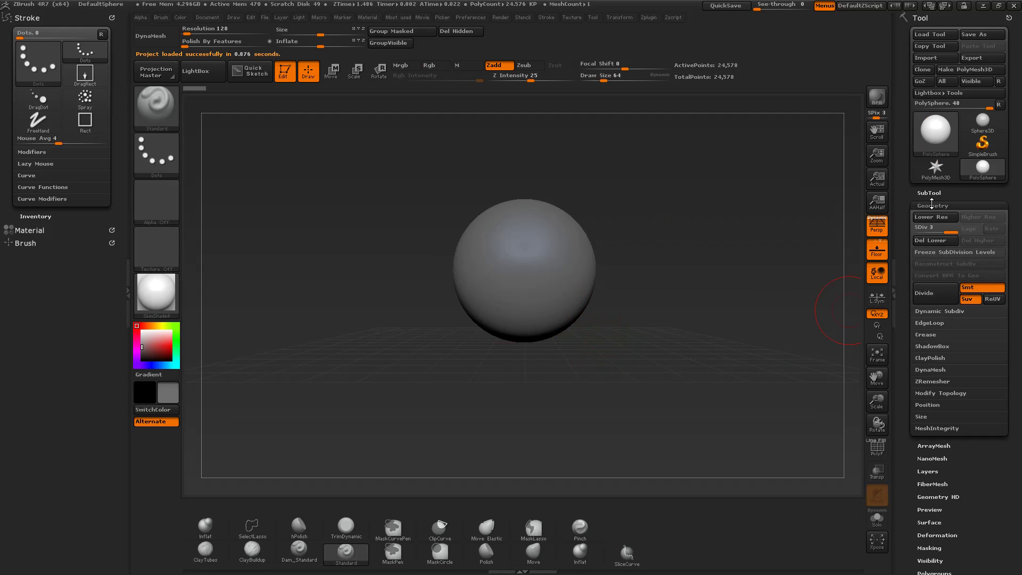
Step: Expand the DynaMesh settings, turn on the PolyF wireframe, and select the Move brush
click(934, 368)
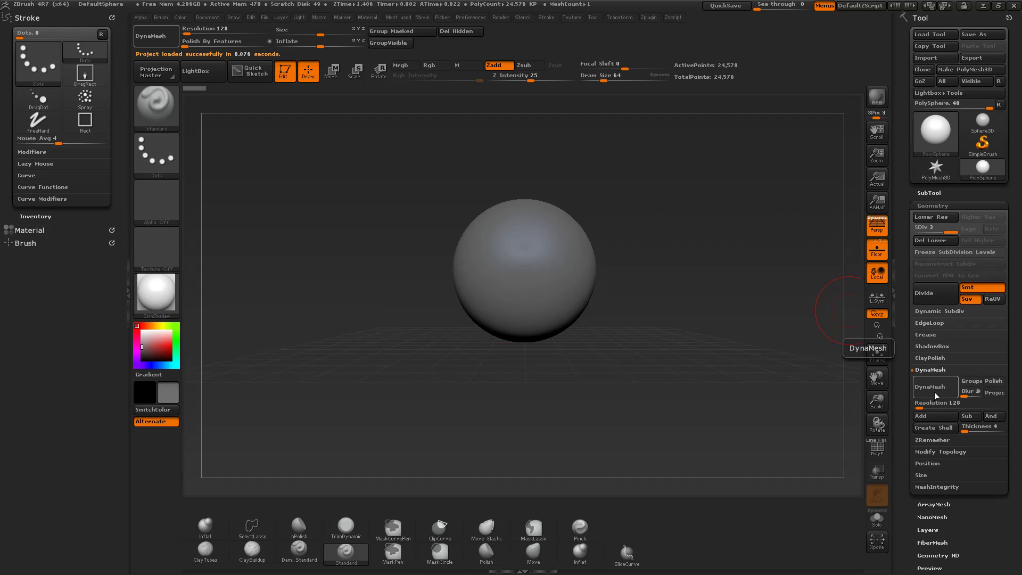
click(885, 447)
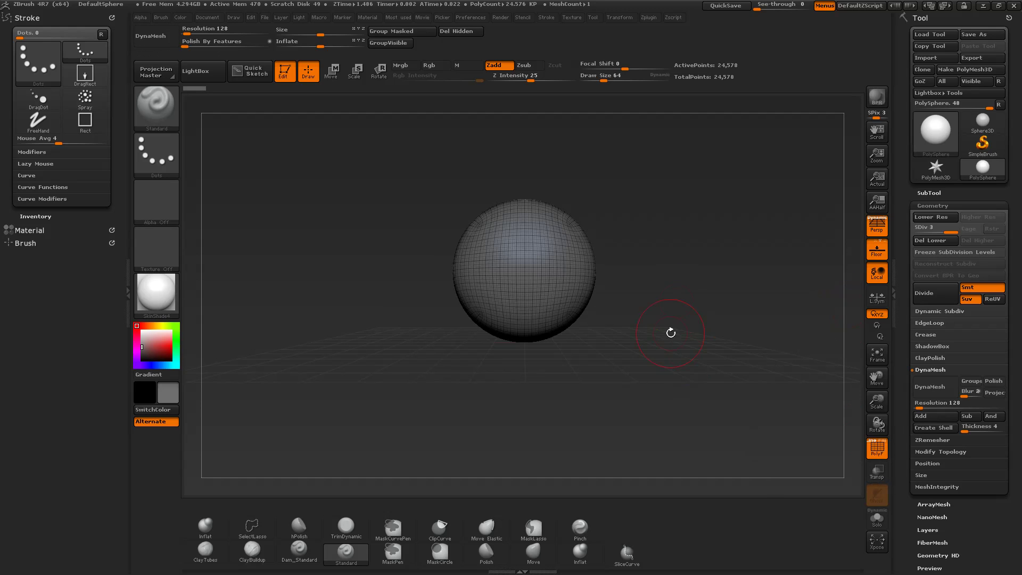
drag(708, 263, 705, 284)
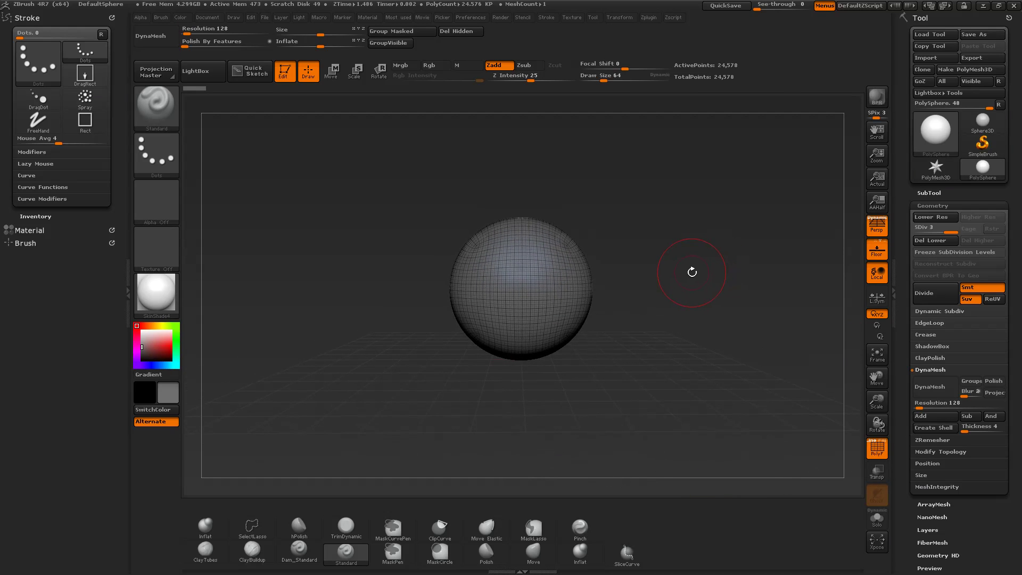
click(537, 550)
Step: Enlarge the Move brush and stretch the sphere into a flattened ellipsoid
key(s)
drag(604, 342, 640, 344)
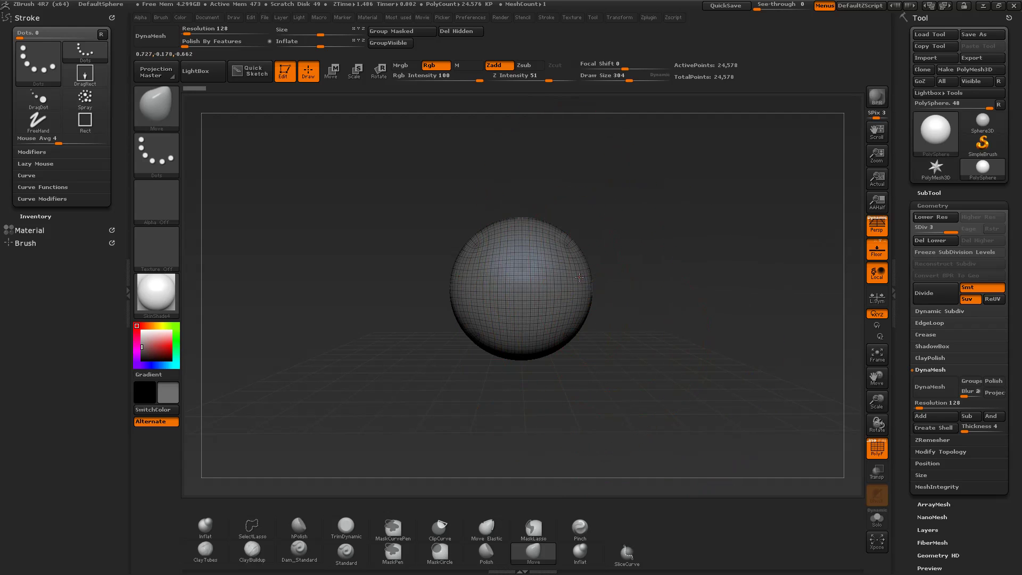
mouse_move(583, 279)
mouse_down()
mouse_move(719, 262)
mouse_move(826, 286)
mouse_move(738, 335)
mouse_up()
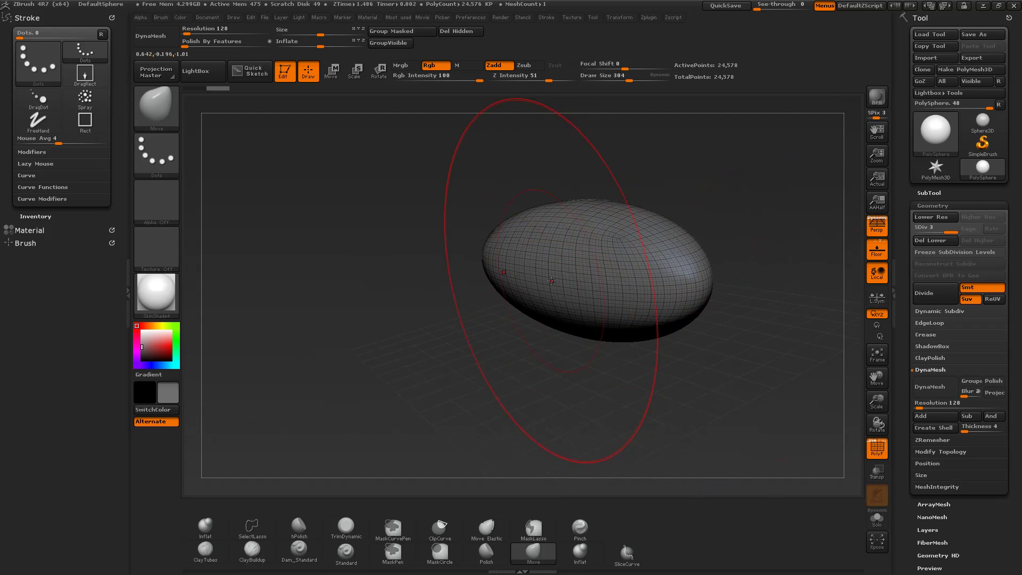
drag(525, 278, 625, 252)
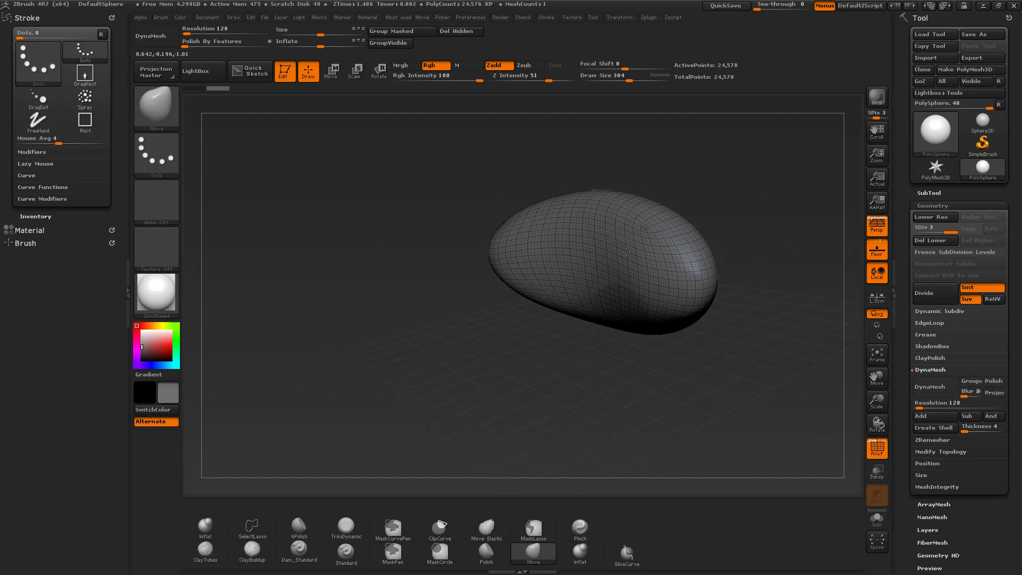
drag(559, 286, 607, 264)
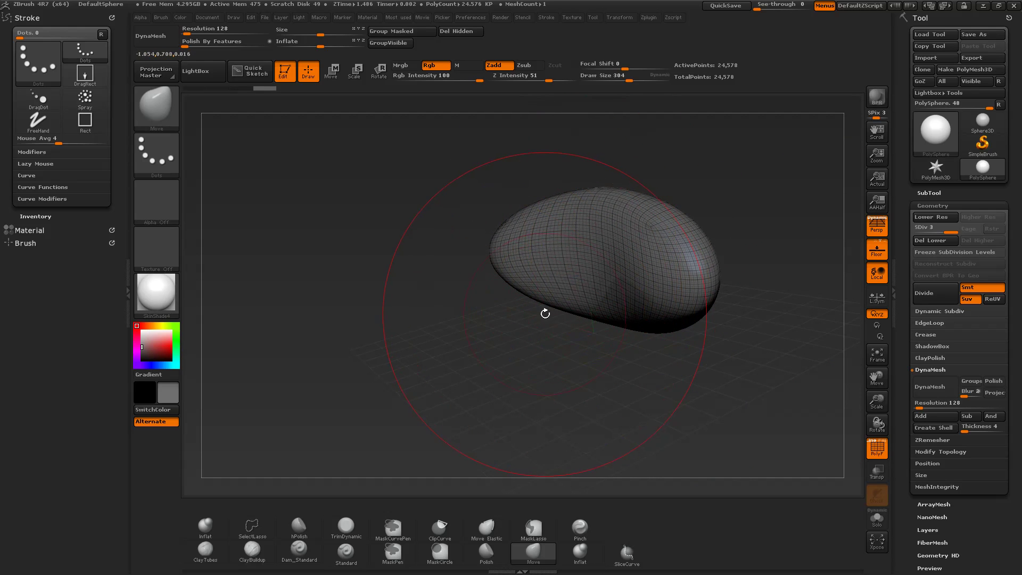
drag(544, 314, 549, 321)
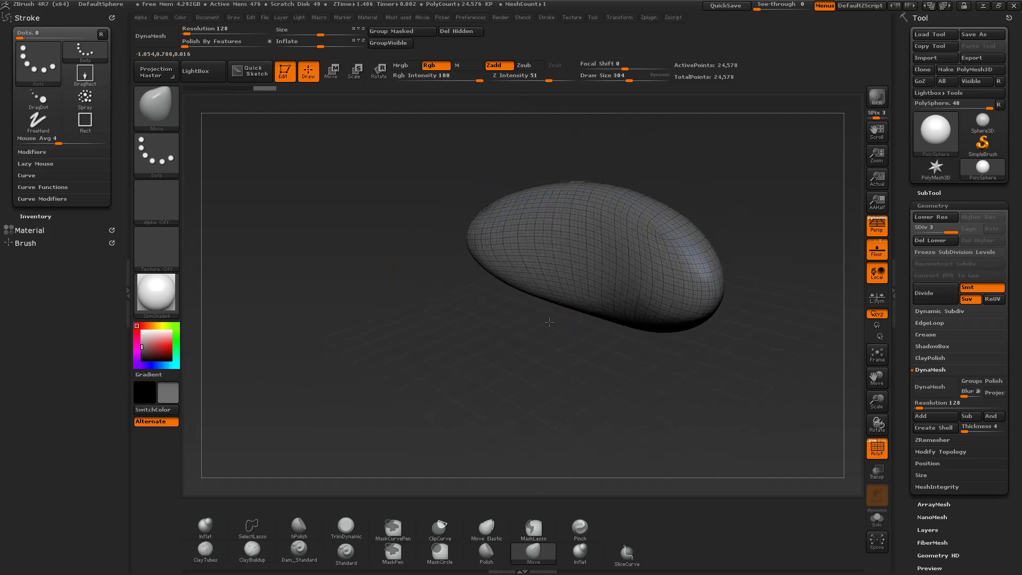
Step: Try bending the ellipsoid into a bean, then undo back to the flat ellipsoid
drag(493, 262, 570, 256)
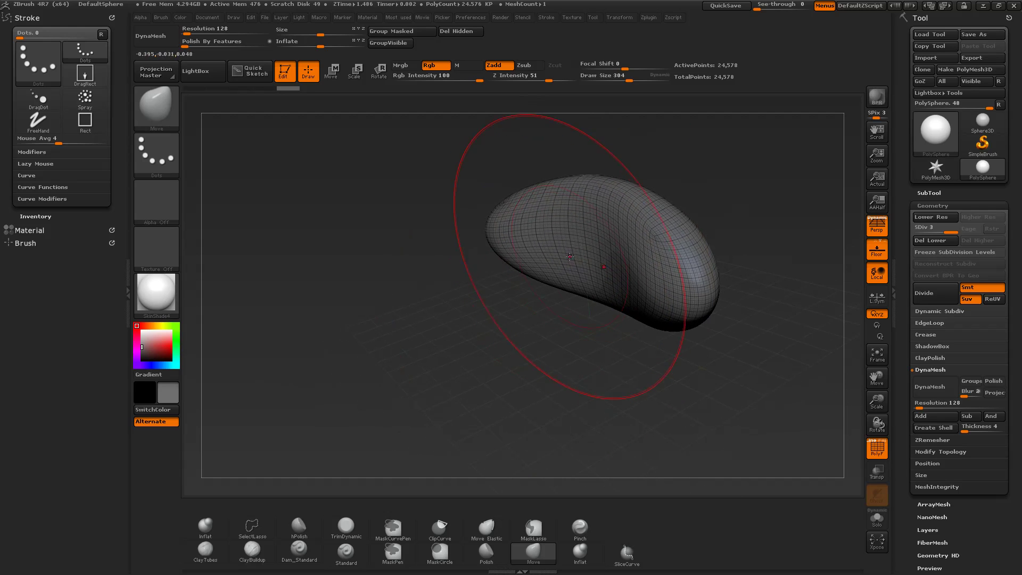
mouse_move(631, 307)
mouse_down()
mouse_move(684, 290)
mouse_move(655, 280)
mouse_move(629, 291)
mouse_up()
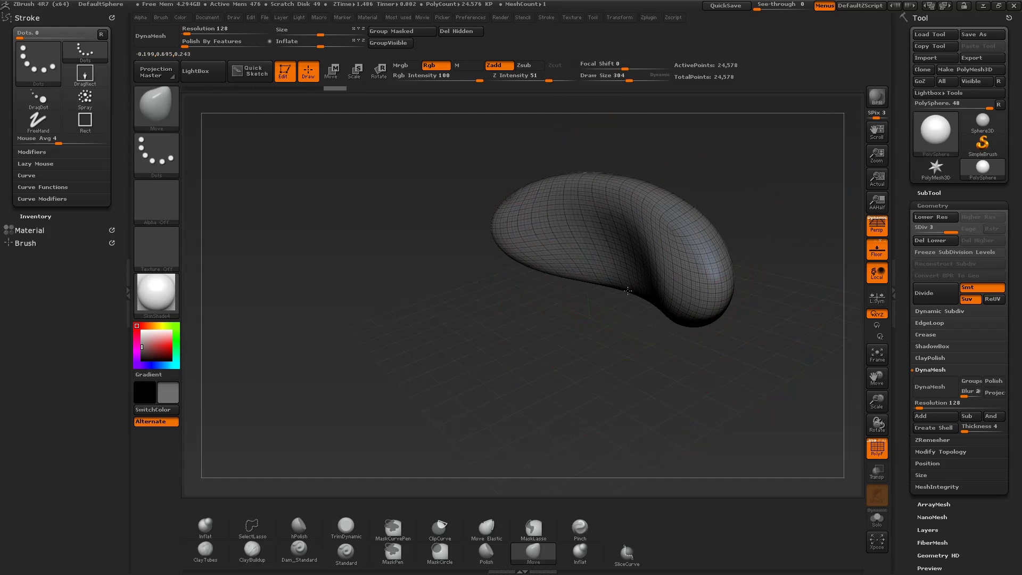
key(ctrl+z)
key(ctrl+z)
key(ctrl+z)
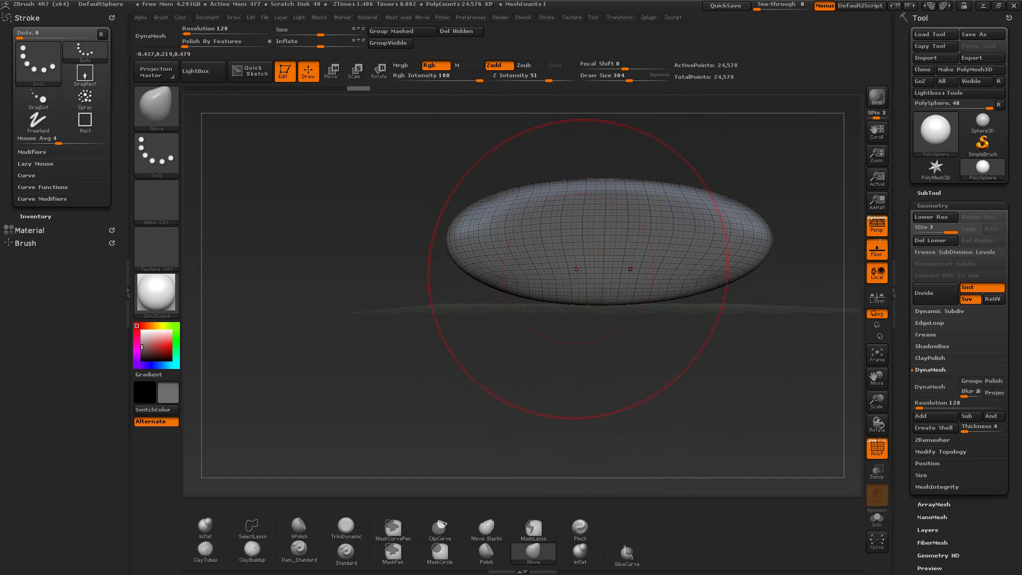
Step: Switch to smoothing, orbit in on the ellipsoid, and turn on DynaMesh
key(shift)
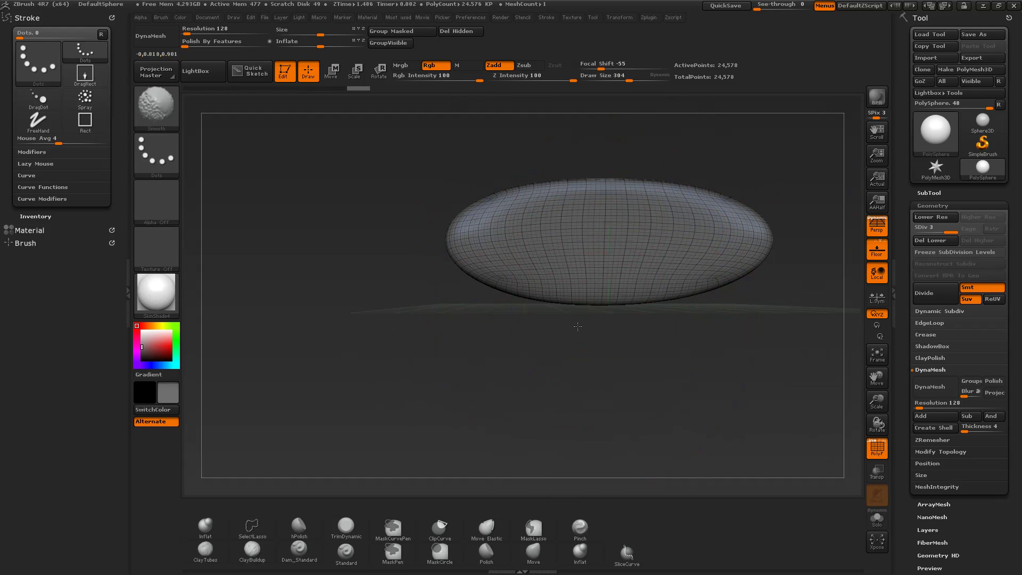
drag(602, 322, 549, 358)
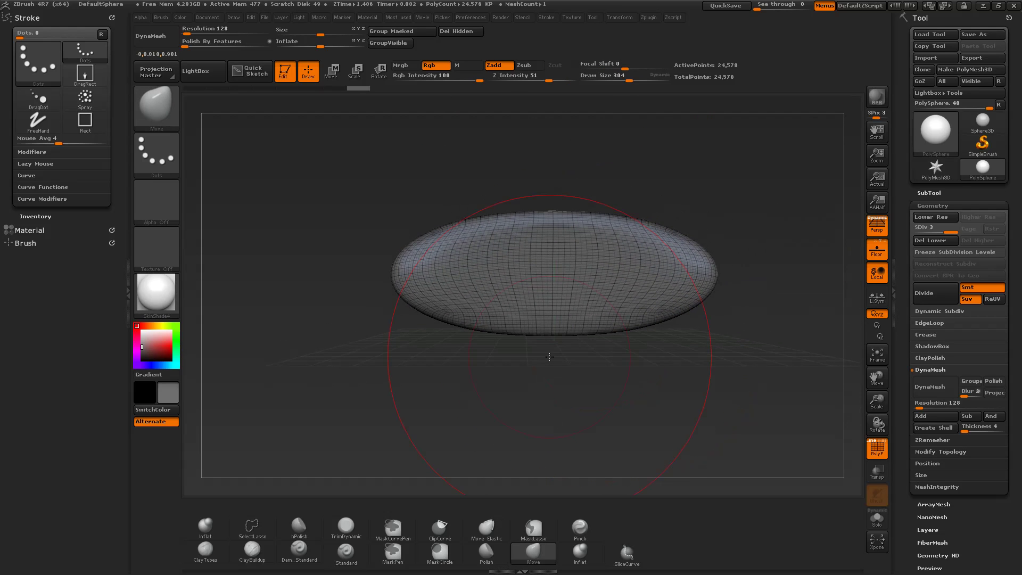
drag(550, 357, 717, 346)
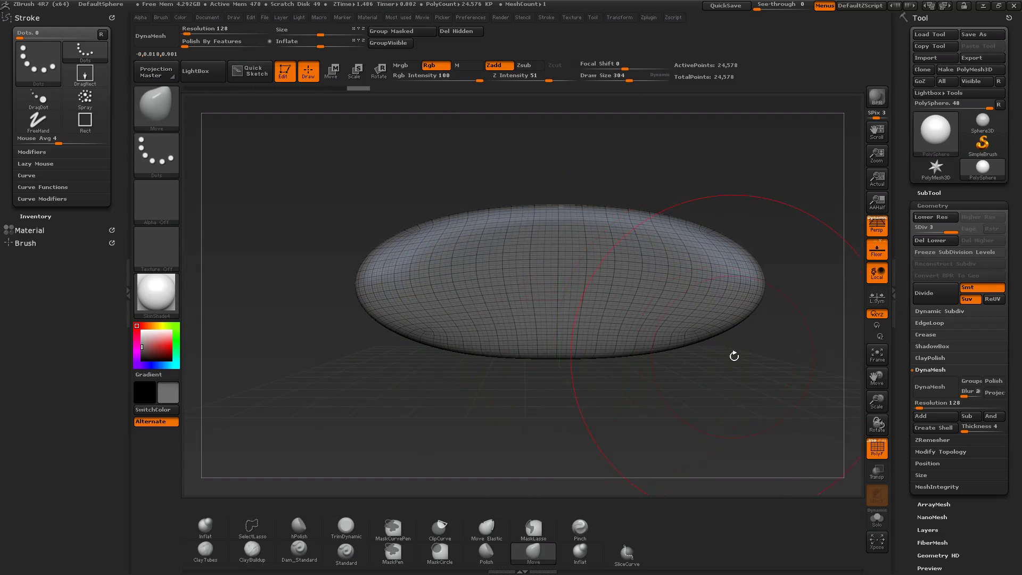
click(926, 388)
Step: Confirm freezing subdivision levels and remesh the ellipsoid to about 82,000 points
click(925, 412)
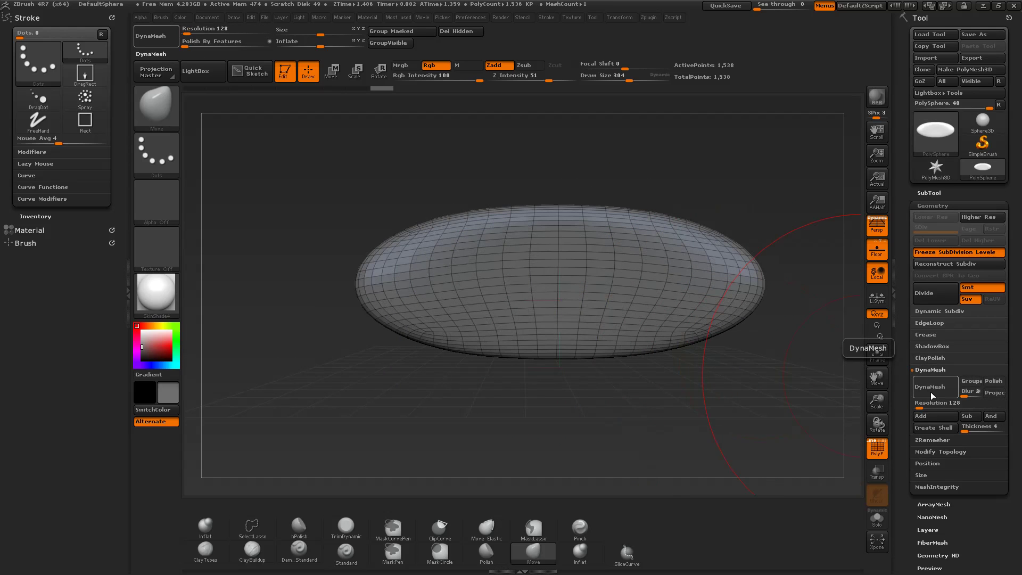
click(932, 387)
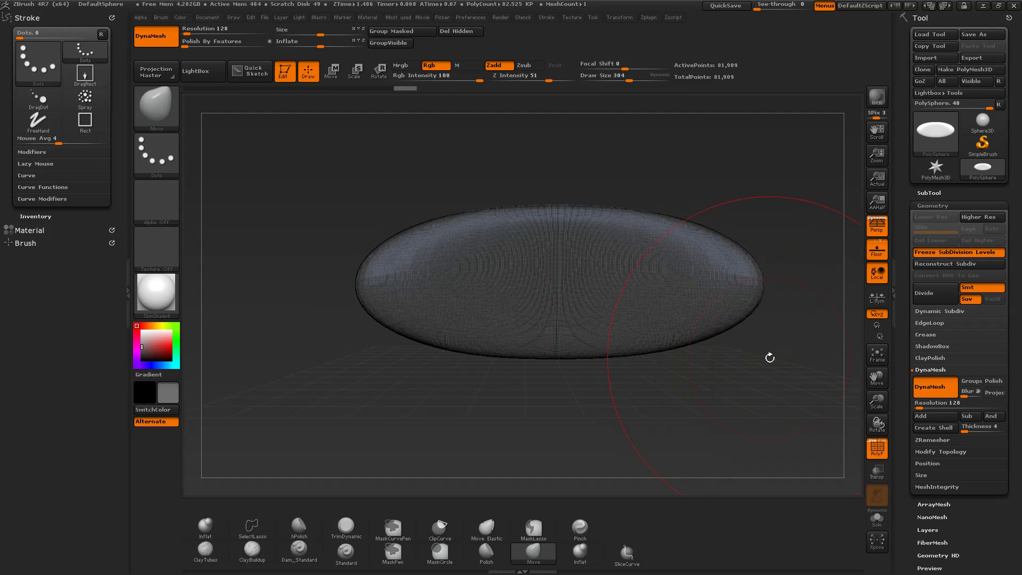
drag(770, 357, 770, 355)
Step: Push the top and bottom middles inward into two lobes, undo two strokes, hide PolyF
drag(750, 360, 592, 356)
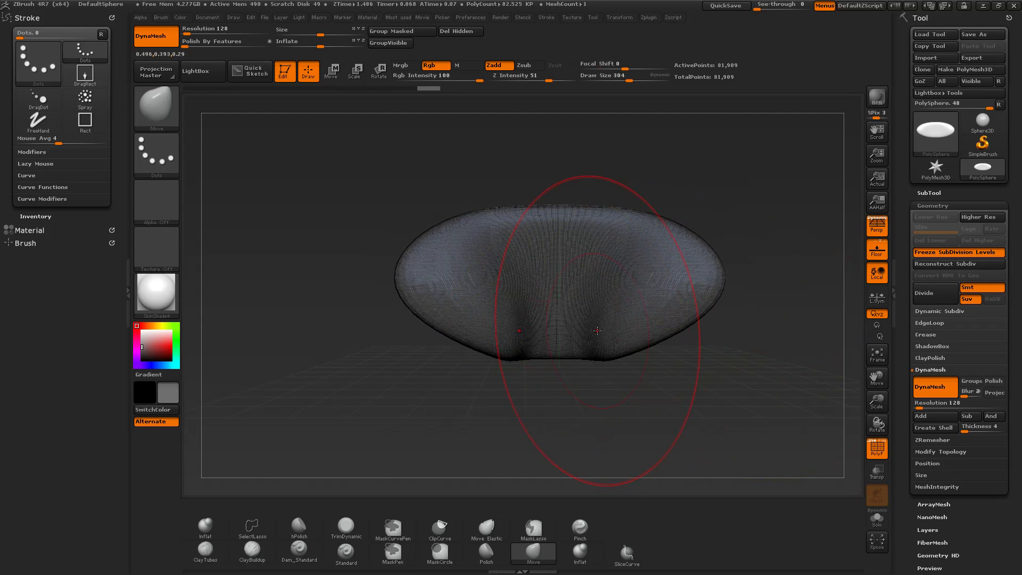
drag(562, 210, 560, 244)
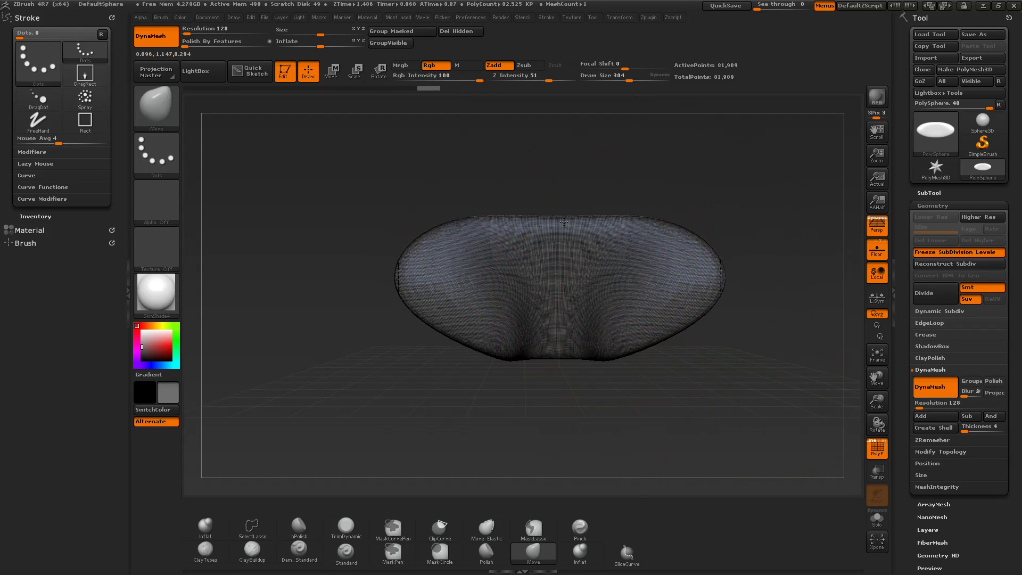
drag(455, 236, 470, 265)
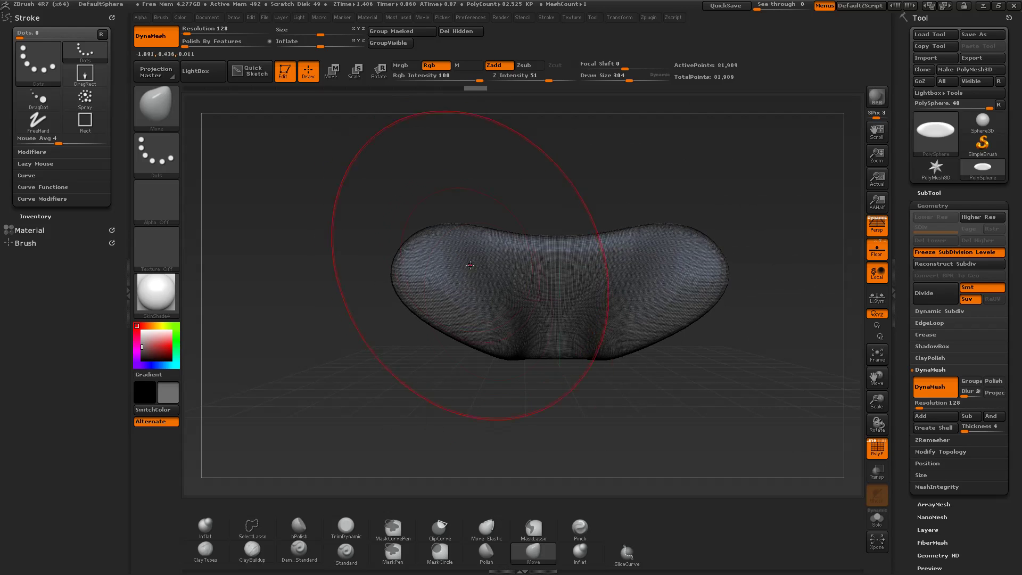
drag(550, 348, 552, 332)
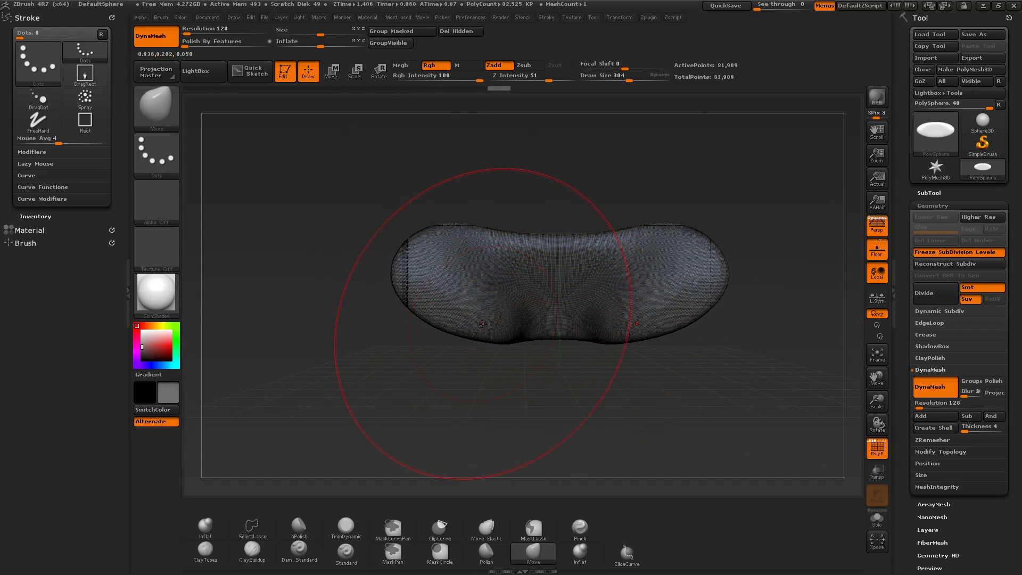
mouse_move(447, 359)
mouse_down()
mouse_move(478, 343)
mouse_move(480, 356)
mouse_up()
drag(627, 349, 629, 361)
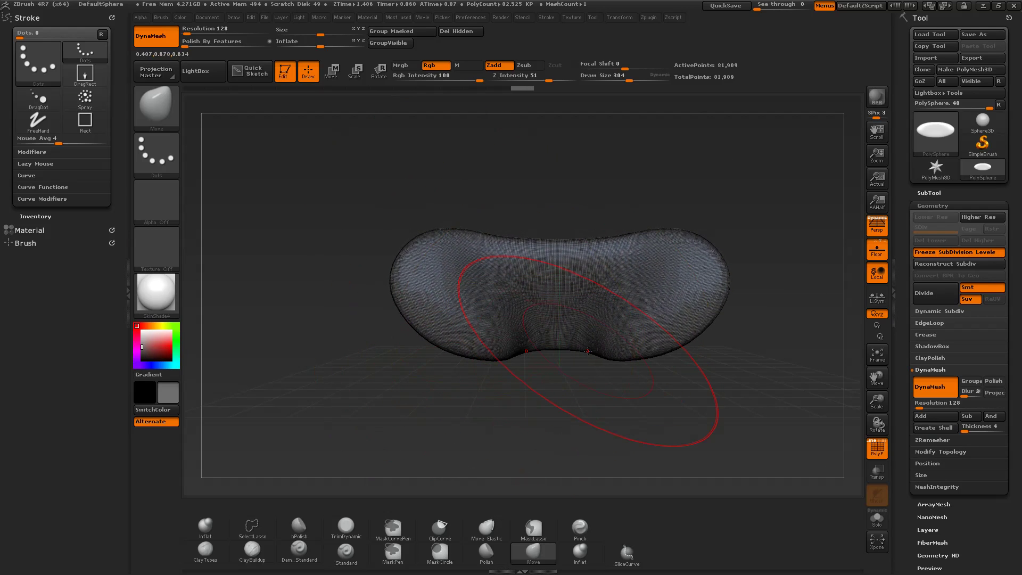
key(ctrl+z)
key(ctrl+z)
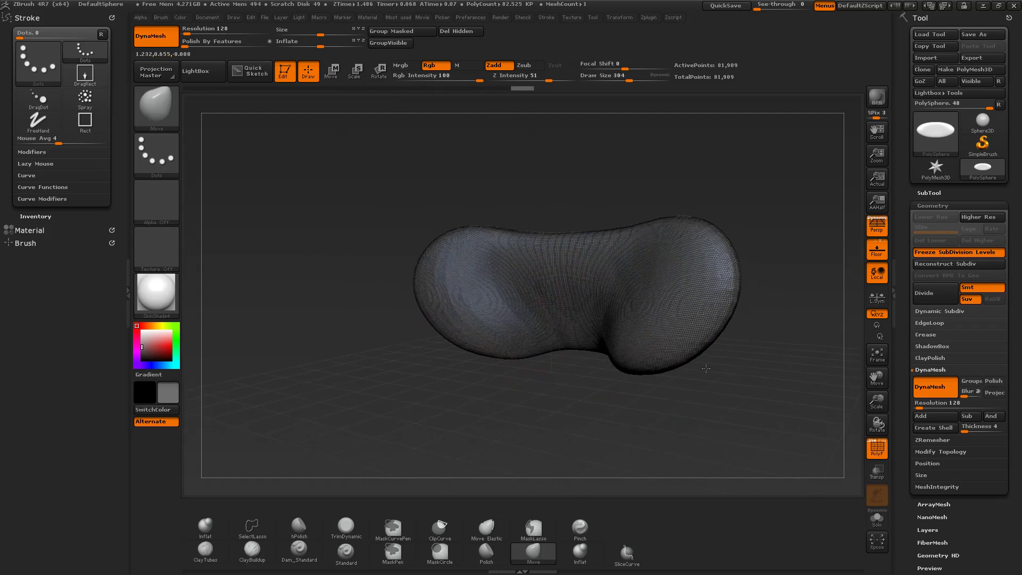
key(ctrl+z)
key(ctrl+z)
key(shift+f)
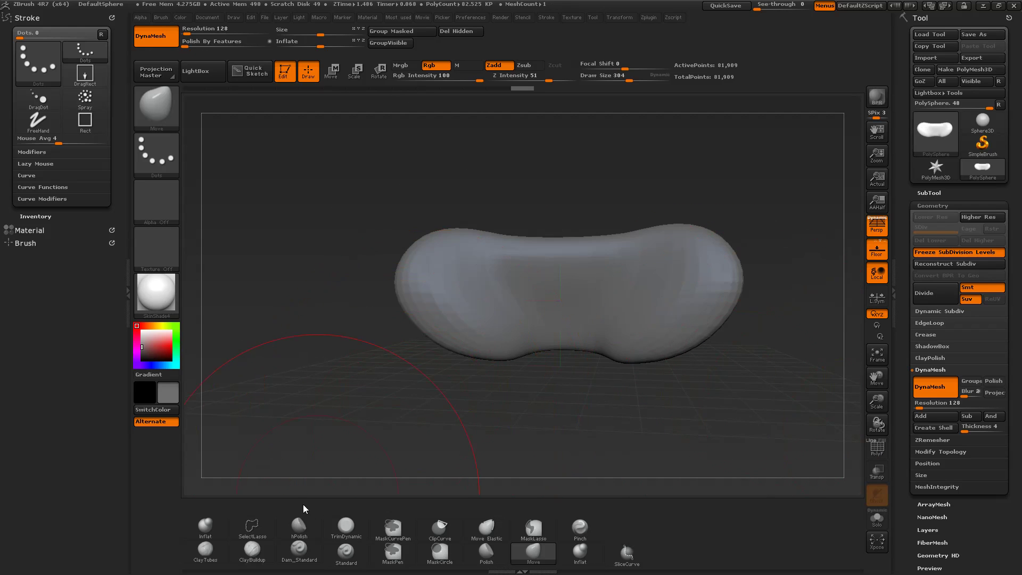
Step: Carve a mirrored groove into the left lobe with a smaller Standard brush, then smooth it
click(349, 551)
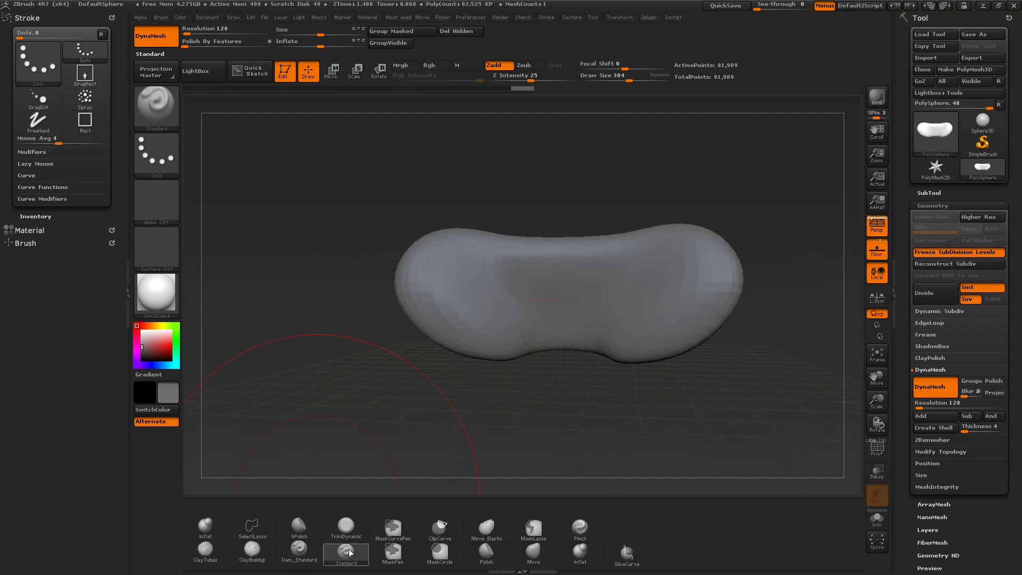
key(s)
drag(482, 373, 453, 374)
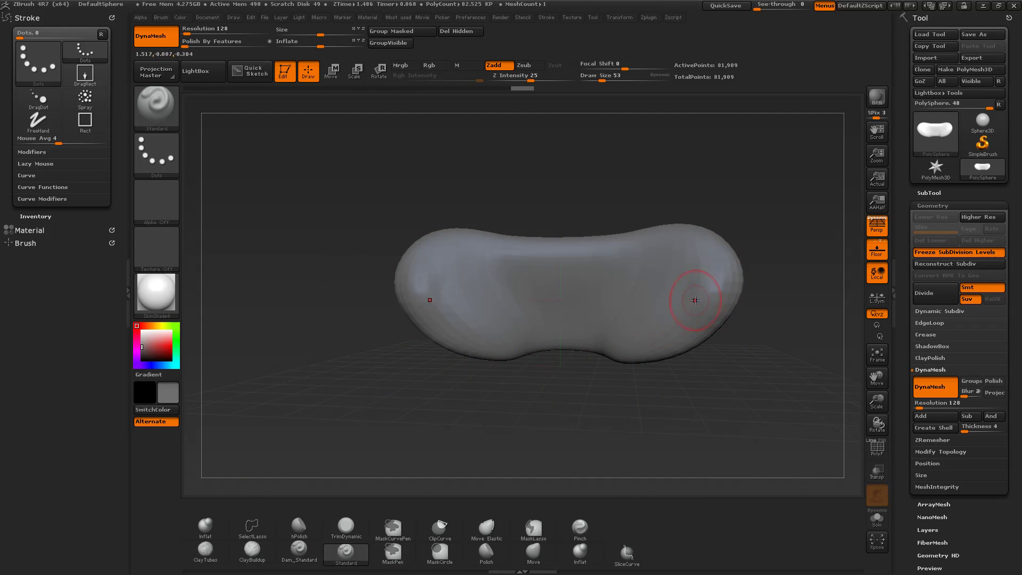
drag(423, 263, 475, 268)
key(shift)
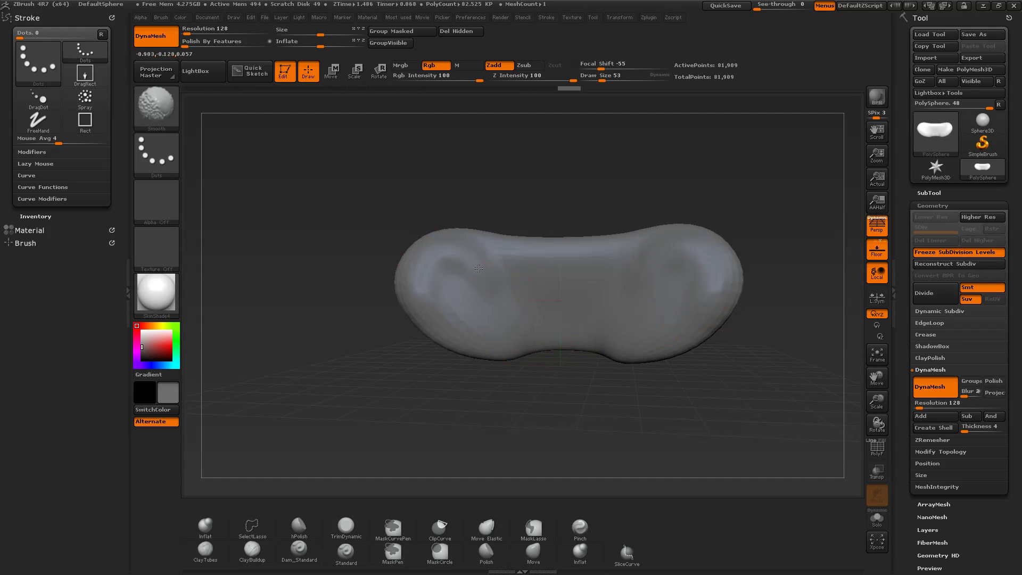
shift+drag(468, 285, 463, 304)
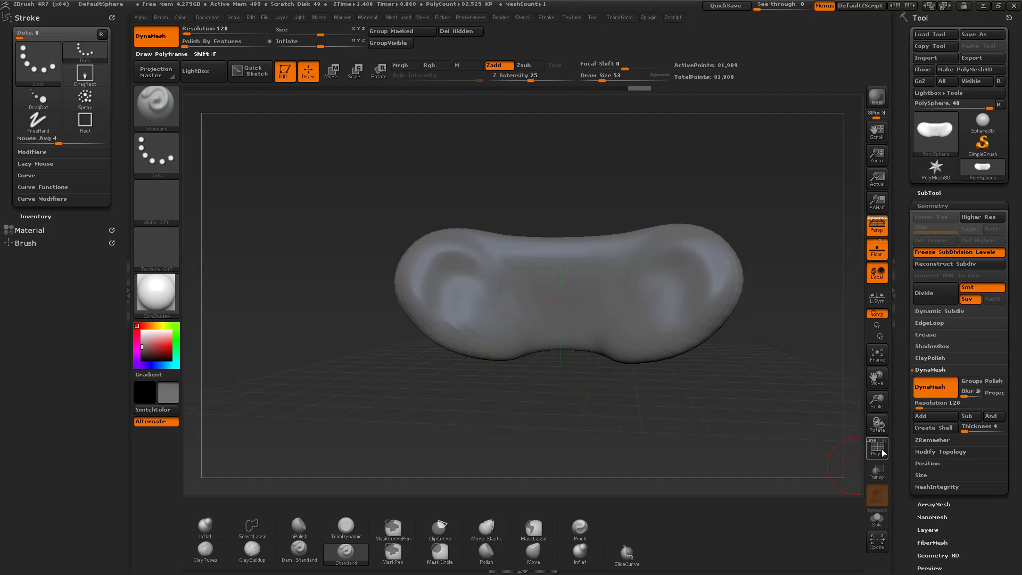
key(shift+f)
Step: Re-DynaMesh the bean to about 64,000 points and inspect it from several angles
key(ctrl)
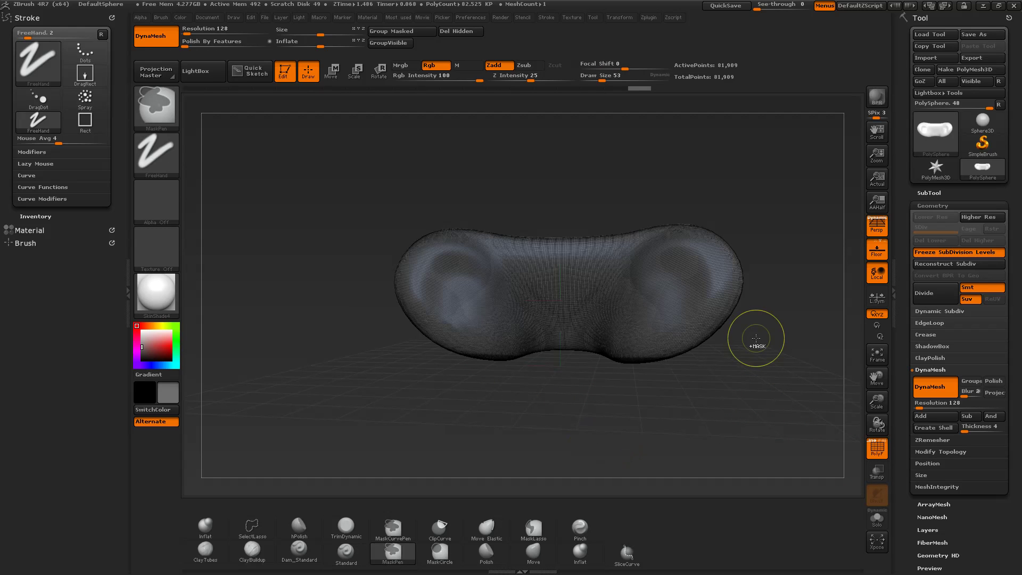
key(ctrl)
drag(787, 319, 727, 345)
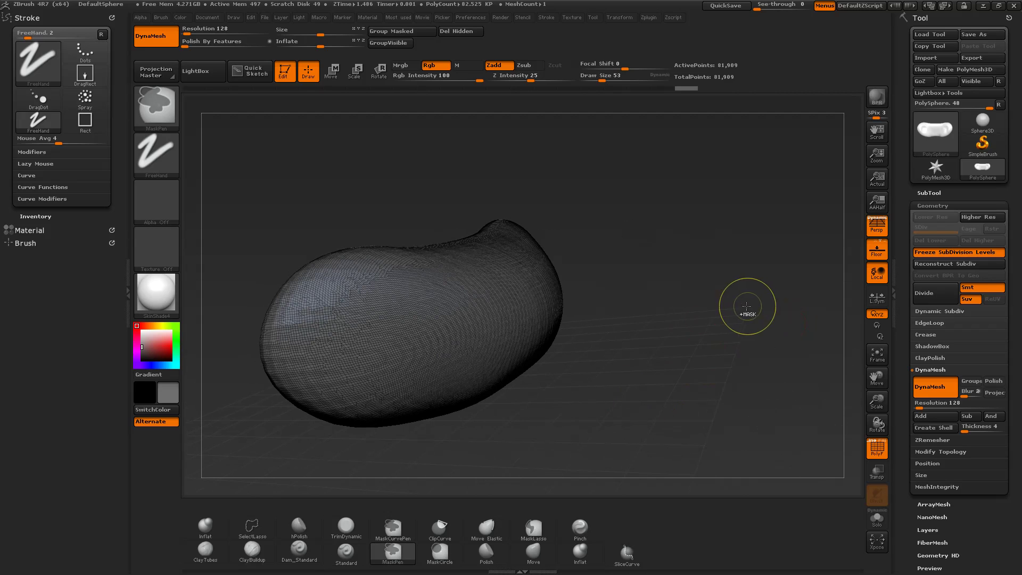
mouse_move(749, 304)
mouse_down()
mouse_move(616, 349)
mouse_move(639, 411)
mouse_up()
drag(710, 318, 717, 339)
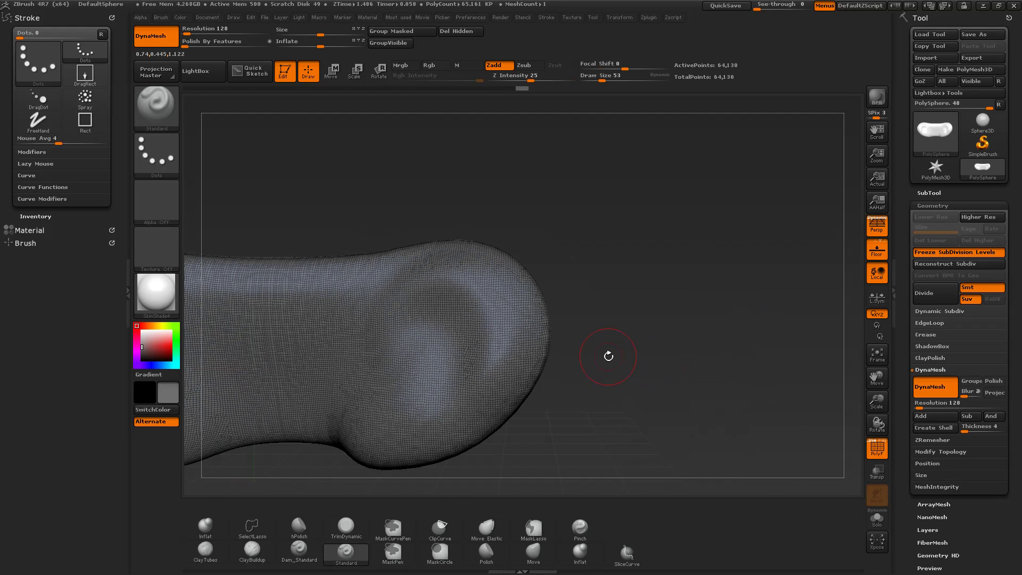
mouse_move(607, 364)
mouse_down()
mouse_move(816, 331)
mouse_move(721, 346)
mouse_up()
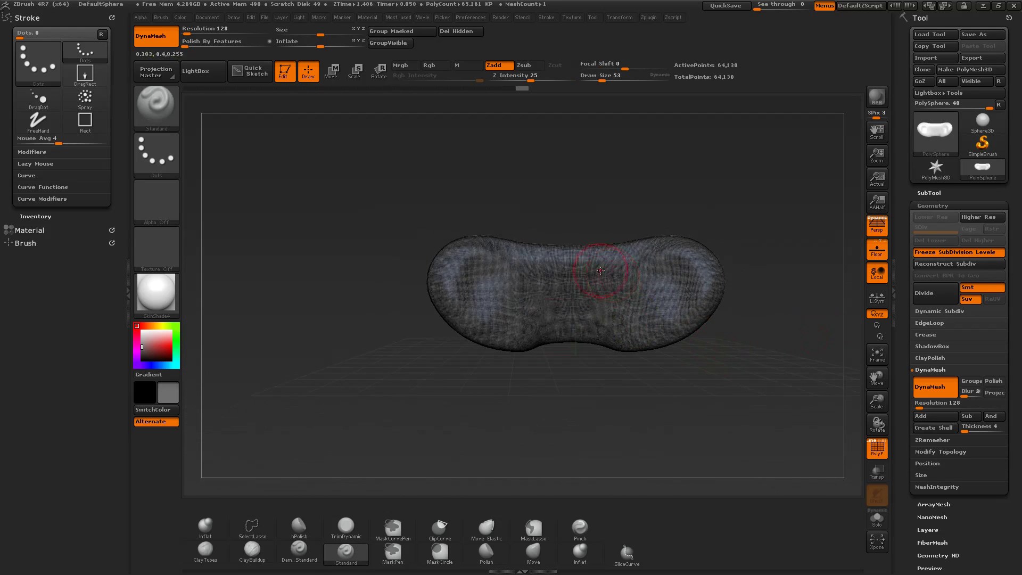
key(ctrl)
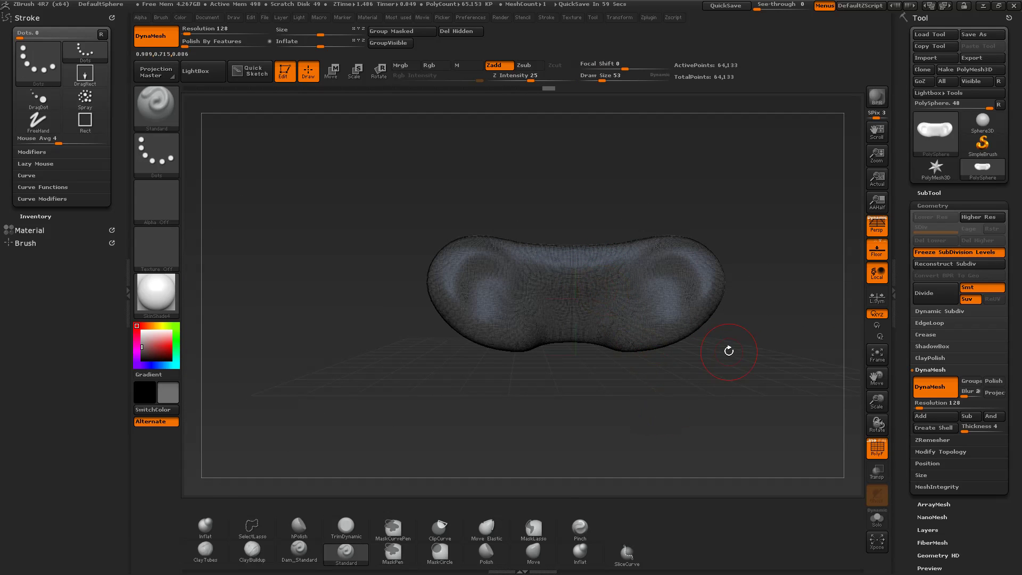
drag(926, 403, 948, 403)
text(1896)
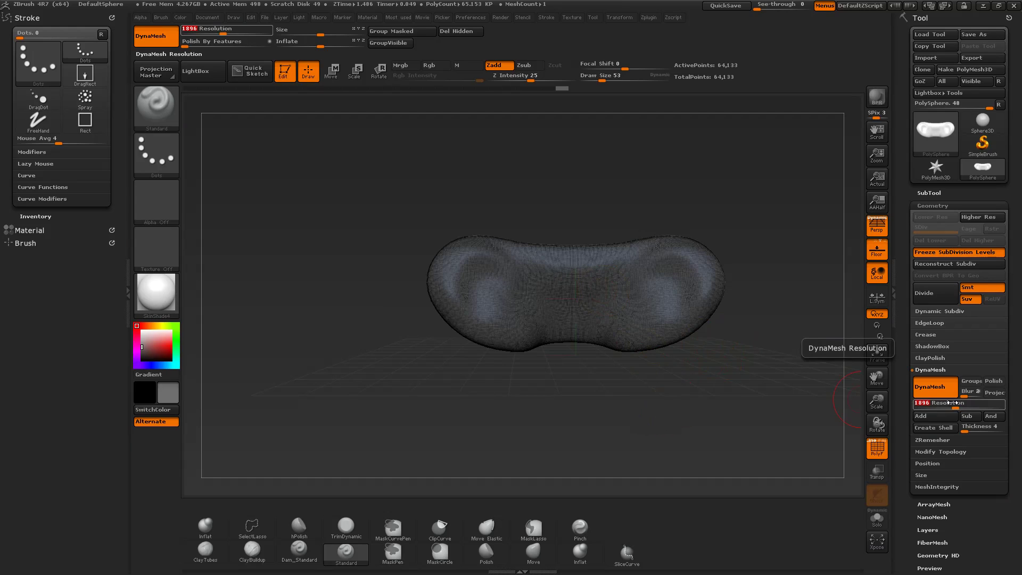
text(32)
Step: Remesh the bean at DynaMesh resolution 32 into a coarse mesh of about 4,100 points
key(Return)
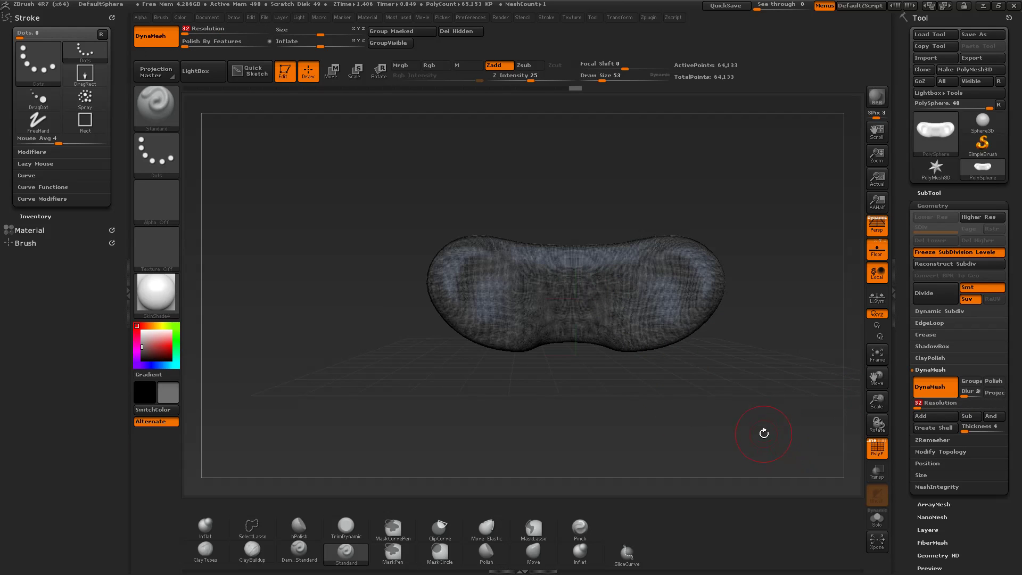
key(shift)
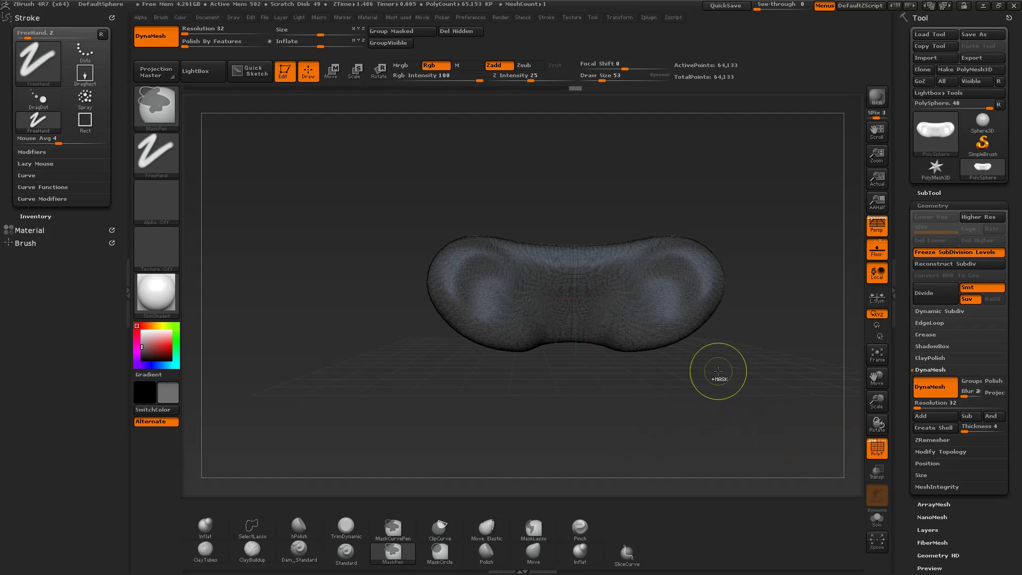
key(shift)
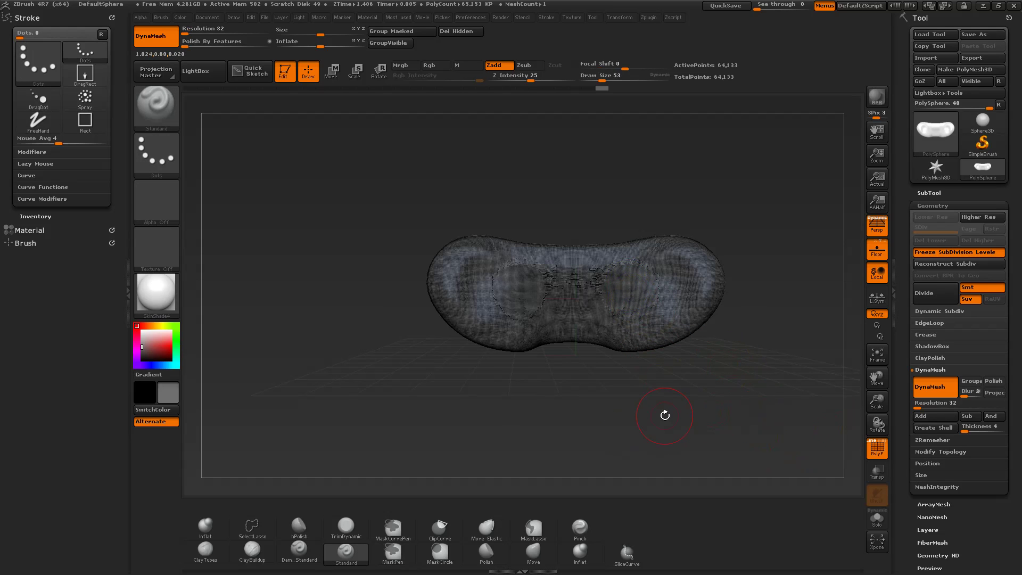
mouse_move(629, 424)
ctrl+mouse_down()
mouse_move(719, 370)
mouse_move(706, 391)
mouse_move(737, 387)
ctrl+mouse_up()
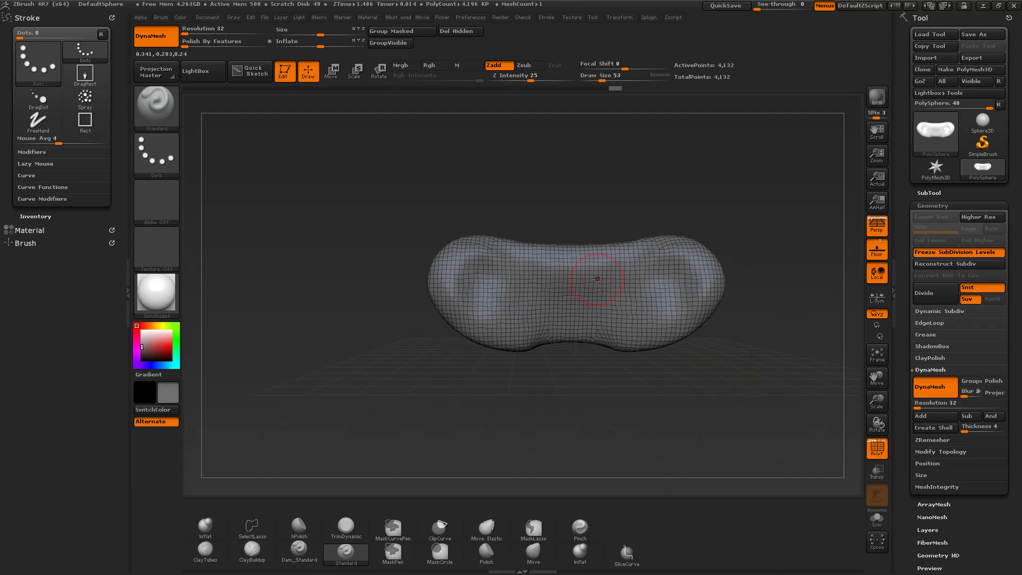
Step: Puff up the bean's centre with an enlarged Inflate brush and check it from above
click(580, 550)
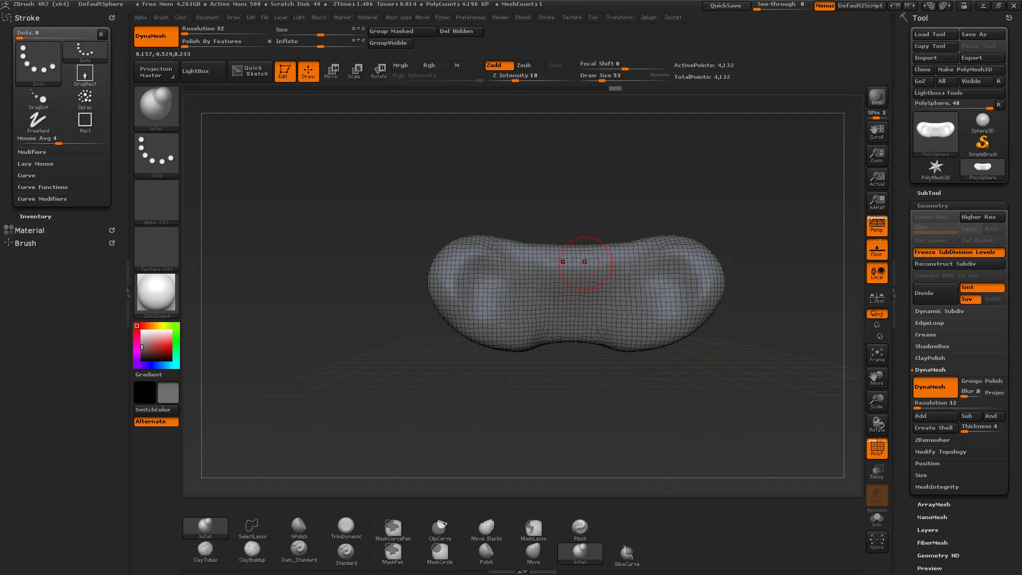
key(bracketright)
key(bracketright)
key(bracketright)
key(bracketright)
drag(604, 265, 611, 262)
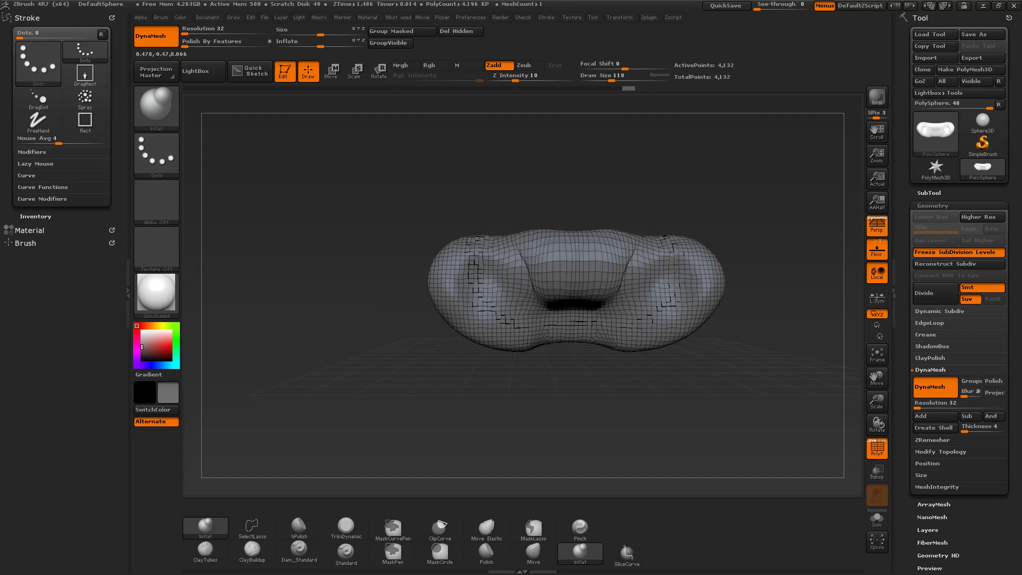
drag(745, 347, 649, 389)
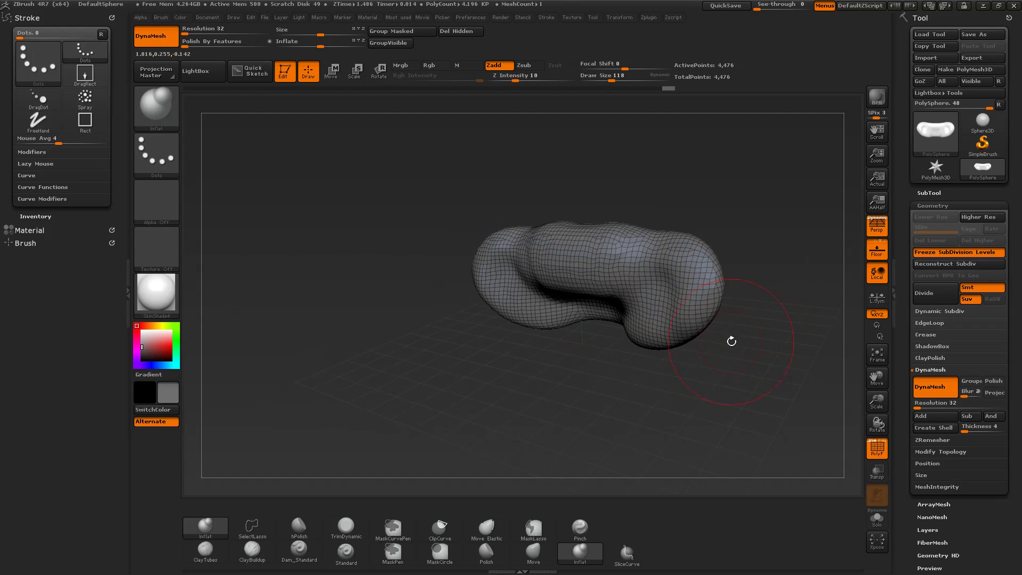
drag(730, 342, 662, 403)
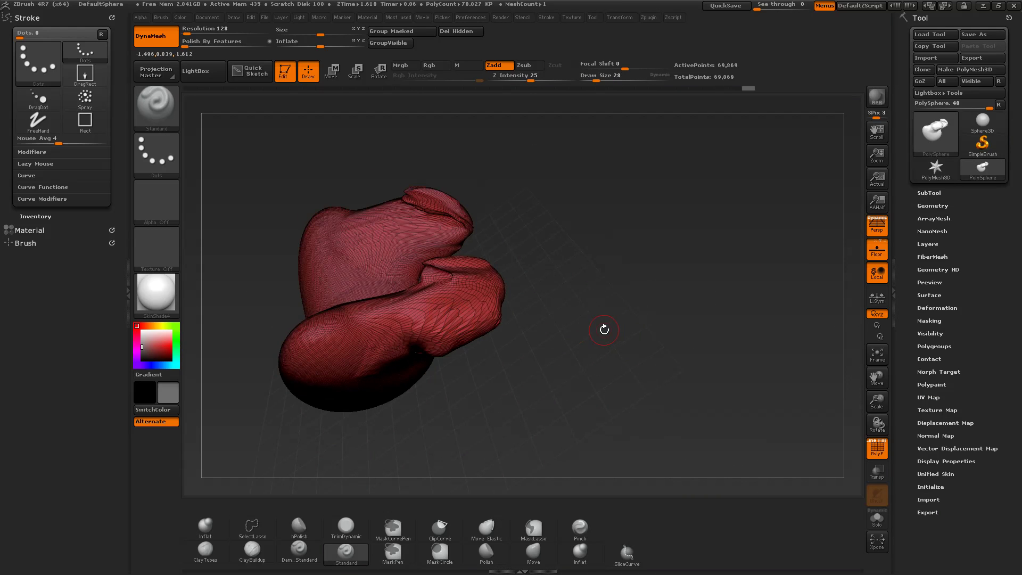
Step: Re-DynaMesh the folded shape to about 94,000 points and inspect its curled end without wireframe
mouse_move(605, 329)
mouse_down()
mouse_move(614, 334)
mouse_move(595, 330)
mouse_up()
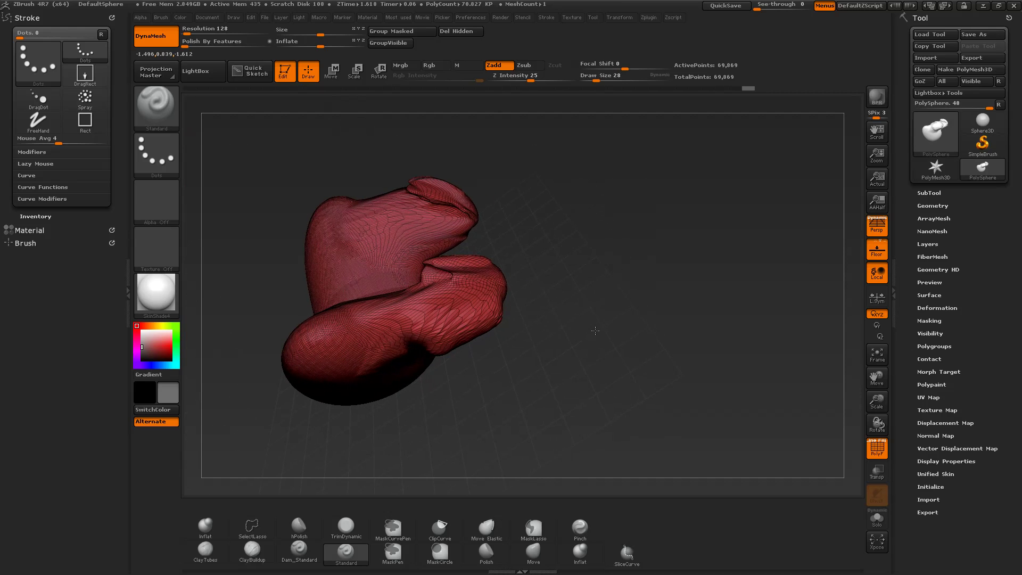
ctrl+drag(509, 372, 662, 237)
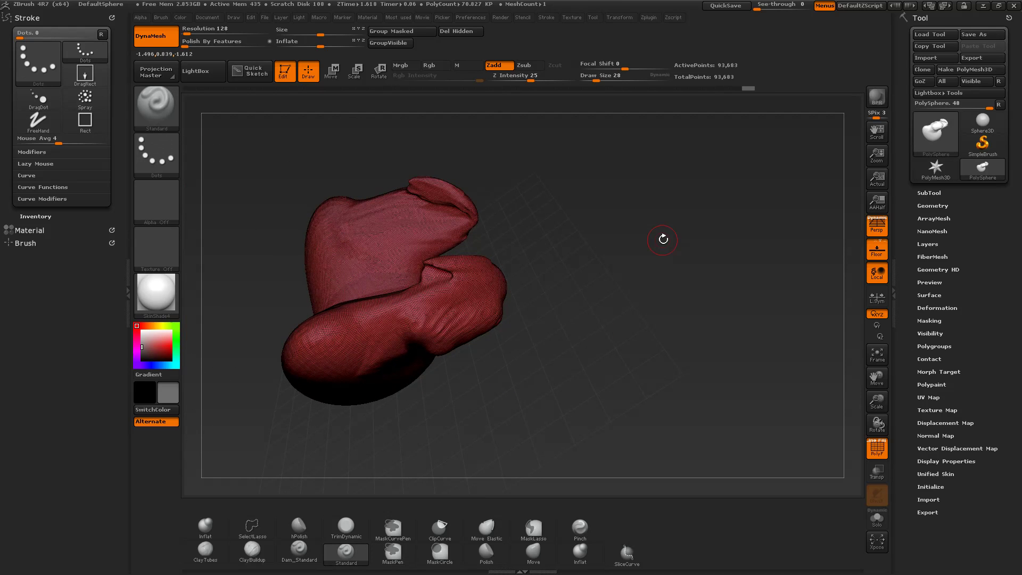
mouse_move(587, 248)
mouse_down()
mouse_move(559, 223)
mouse_move(597, 295)
mouse_move(661, 340)
mouse_move(705, 326)
mouse_move(683, 346)
mouse_up()
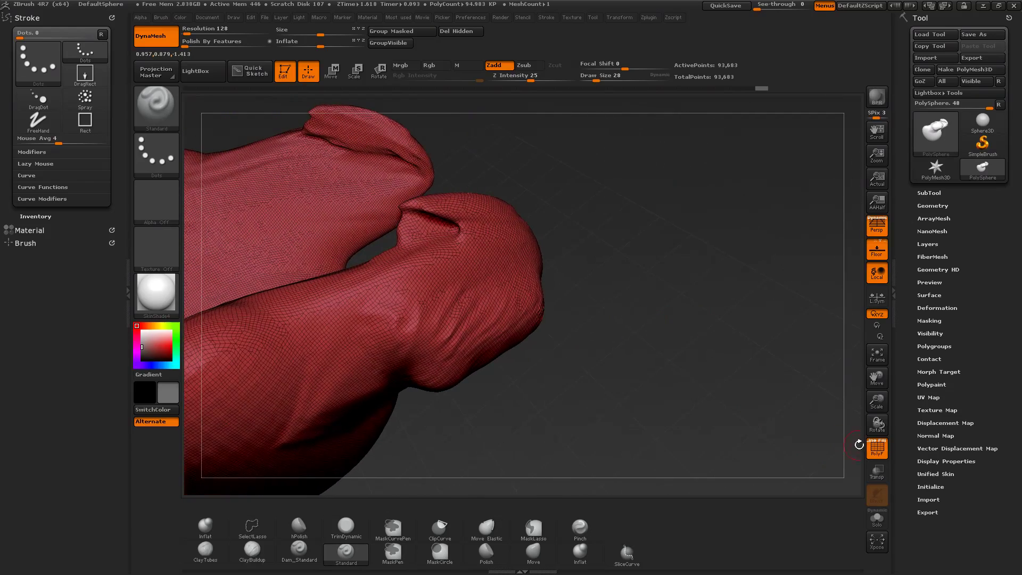
click(877, 449)
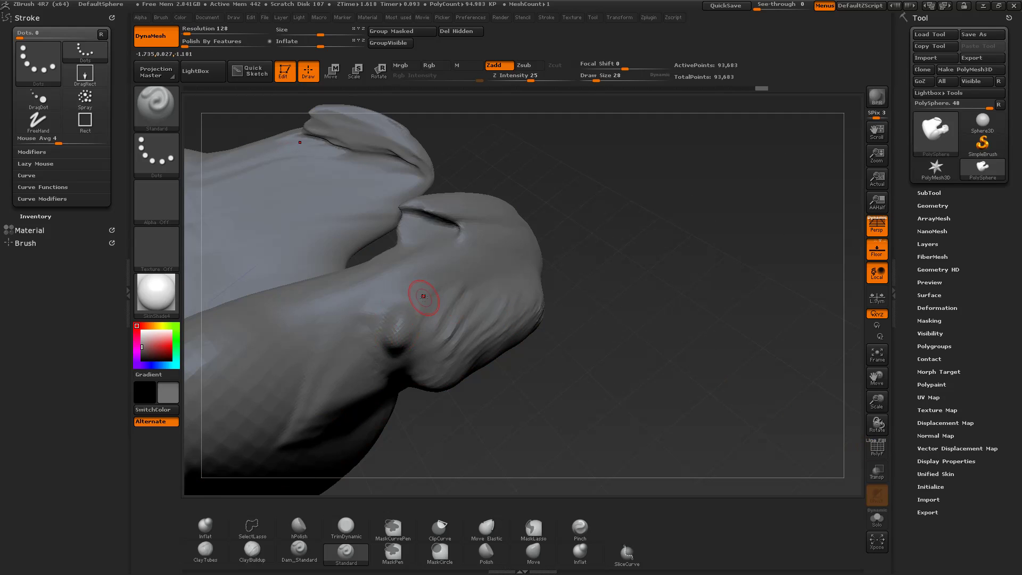
Step: Add Standard-brush wrinkle bumps along the curled lobe's lower edge, then restore the PolyF wireframe
drag(423, 296, 463, 334)
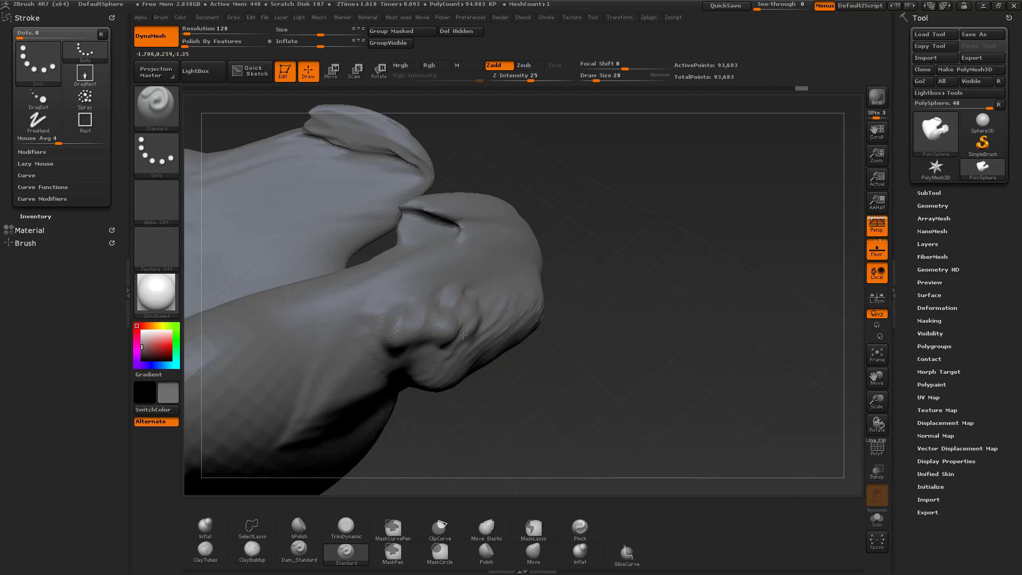
drag(463, 335, 530, 305)
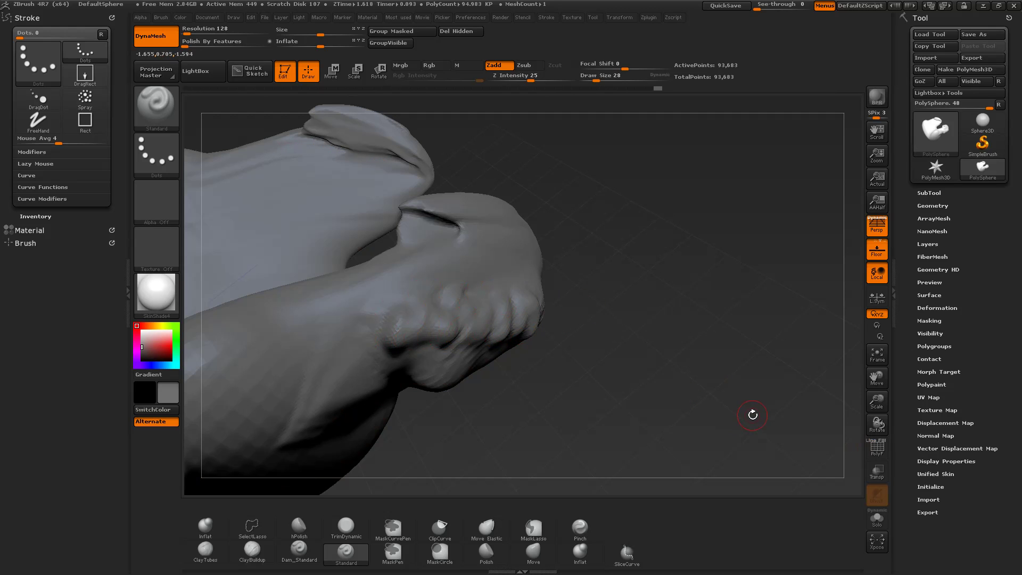
click(877, 449)
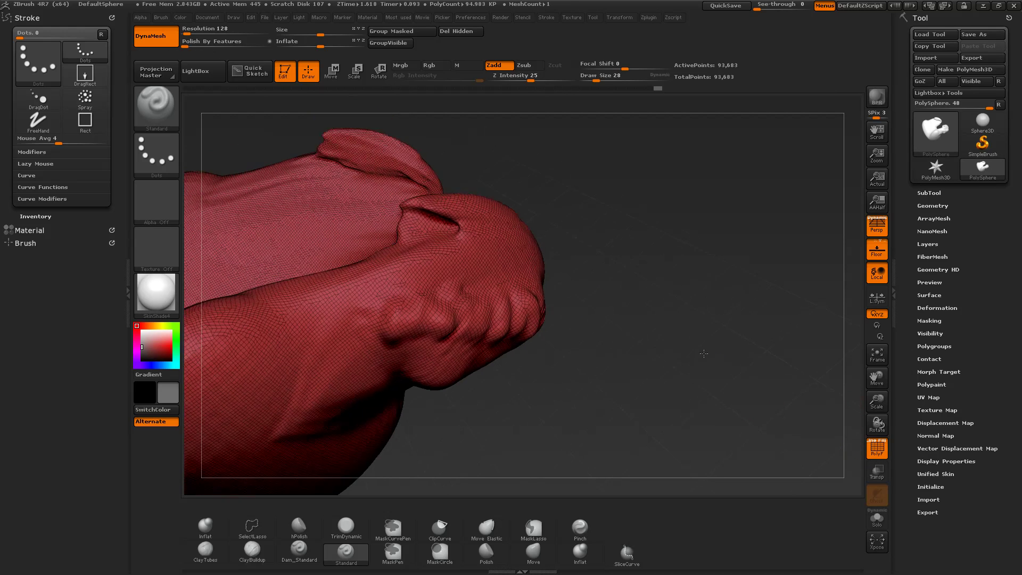
drag(704, 353, 572, 383)
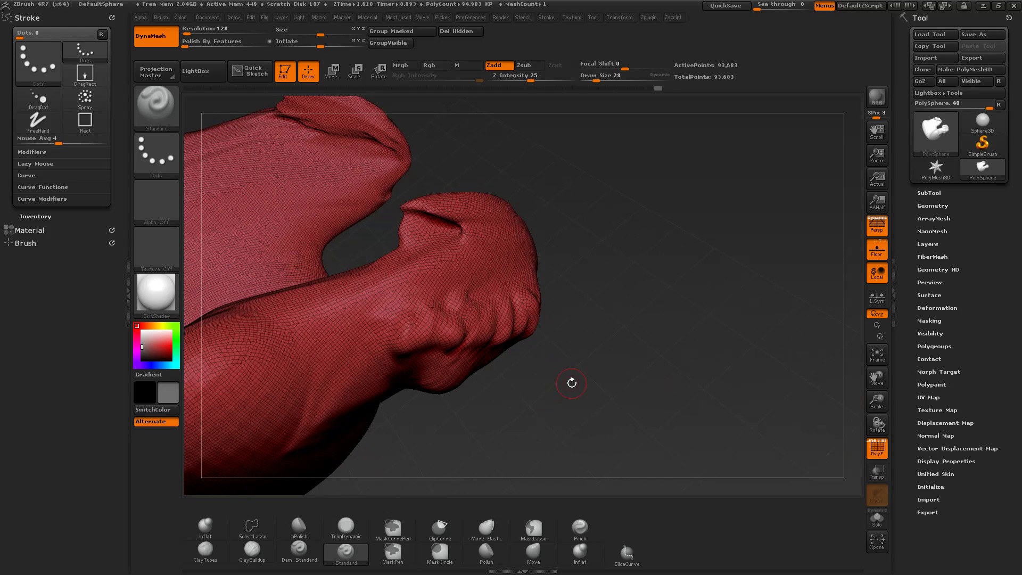